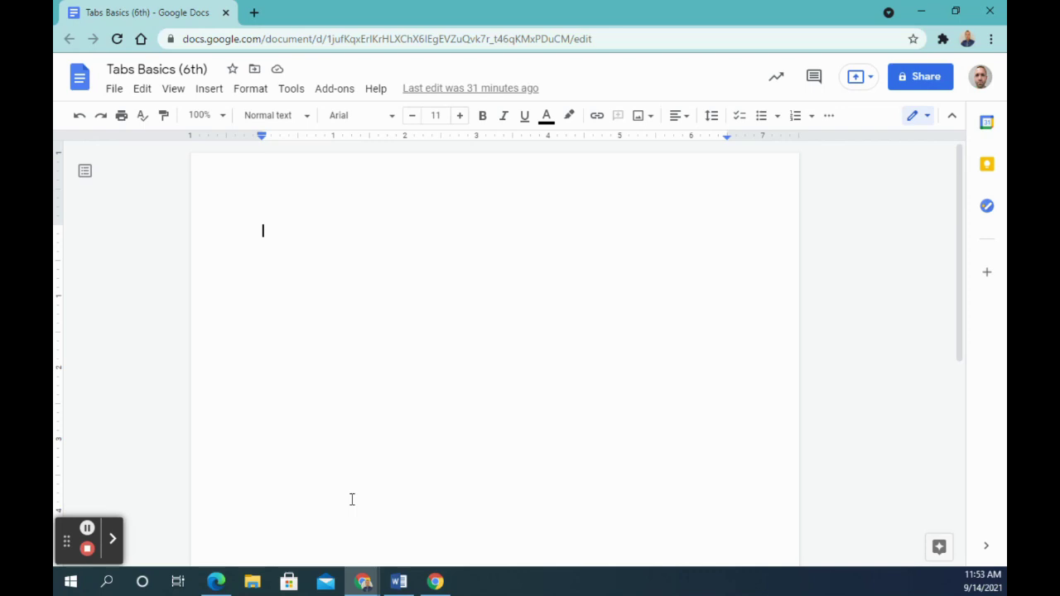
Insert five default tabs at the start of the blank document and delete them again
left_click(274, 233)
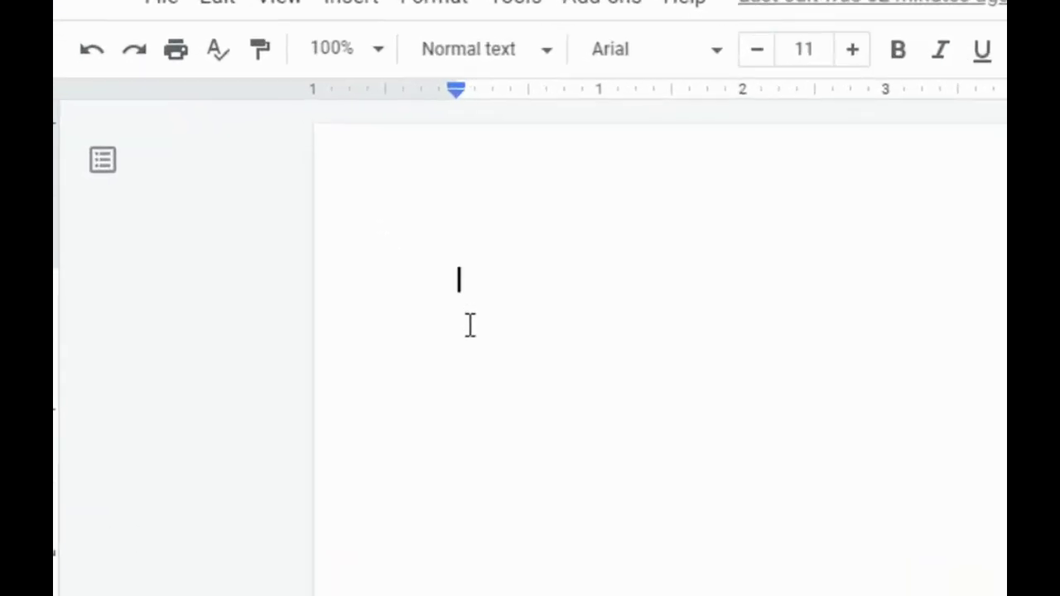
key("Tab")
key("Tab")
key("Tab")
key("Tab")
key("Tab")
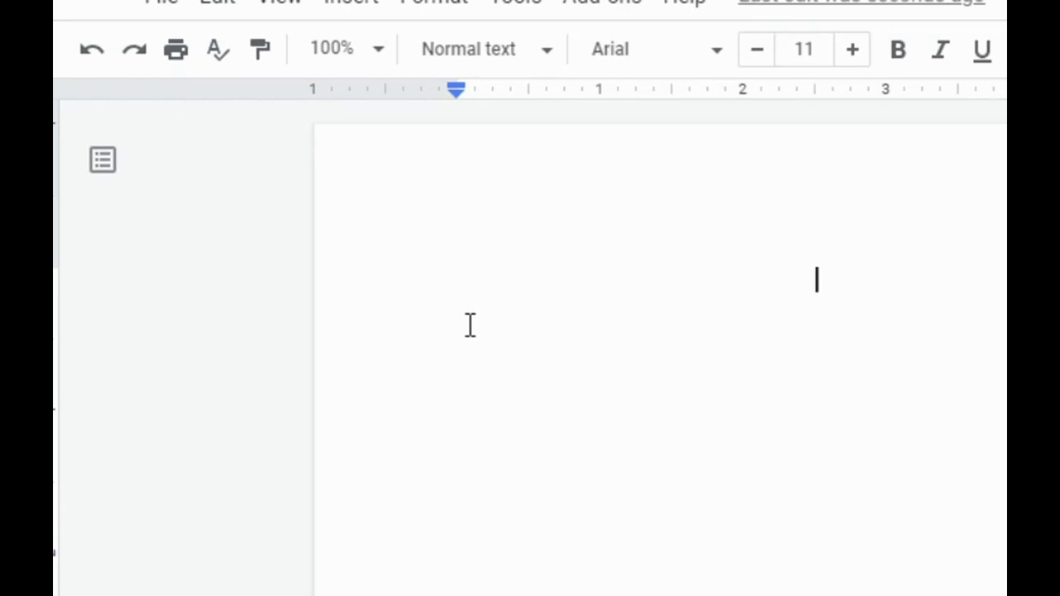
key("BackSpace")
key("BackSpace")
key("BackSpace")
key("BackSpace")
key("BackSpace")
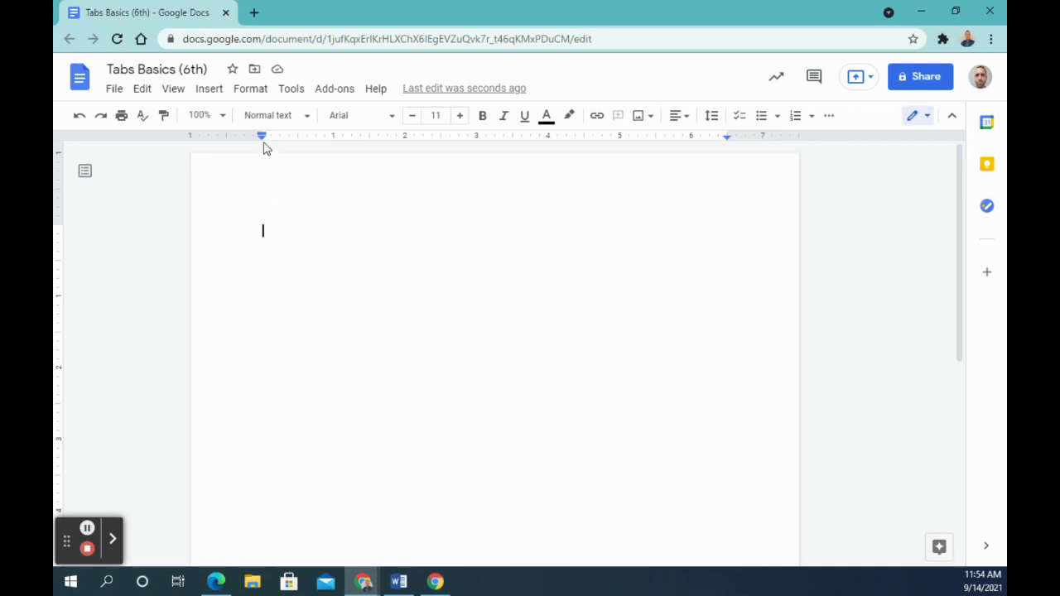
Set the document's line spacing to Double
left_click(249, 89)
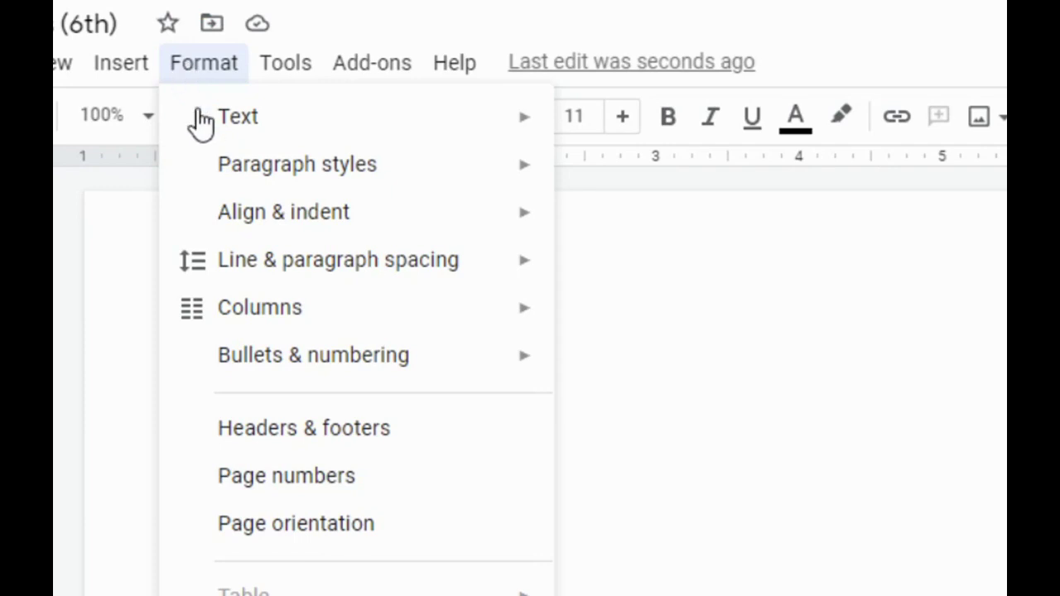
mouse_move(276, 273)
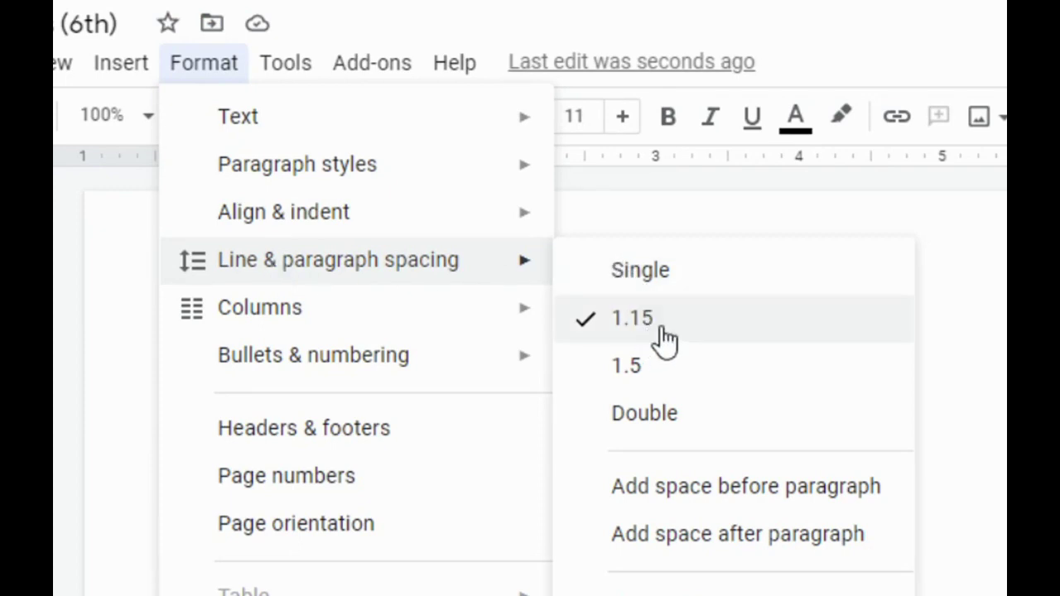
left_click(665, 424)
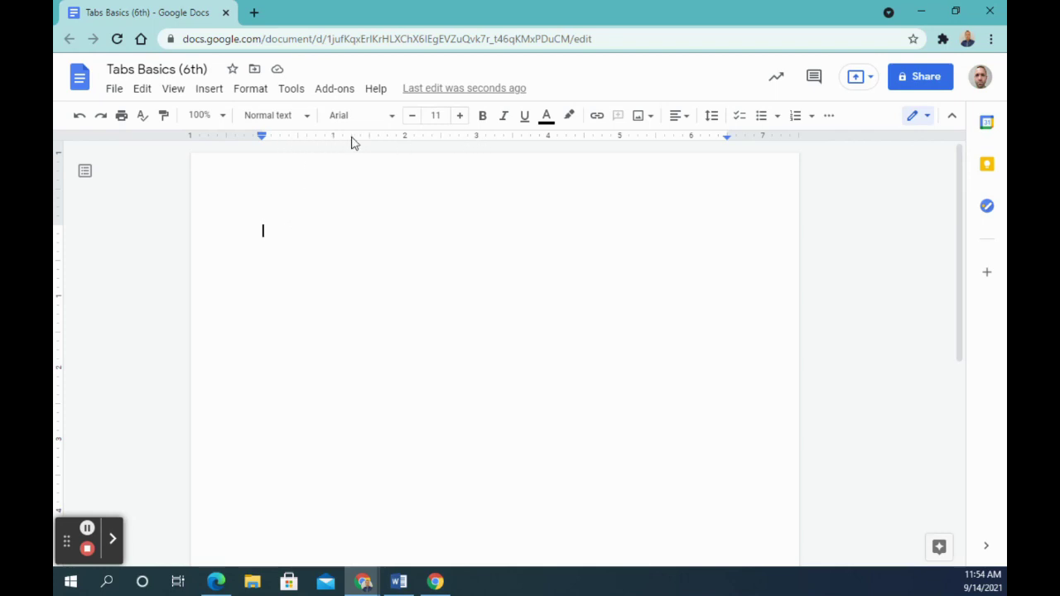
Check that the ruler is shown and add a left tab stop at the 1-inch mark
left_click(179, 91)
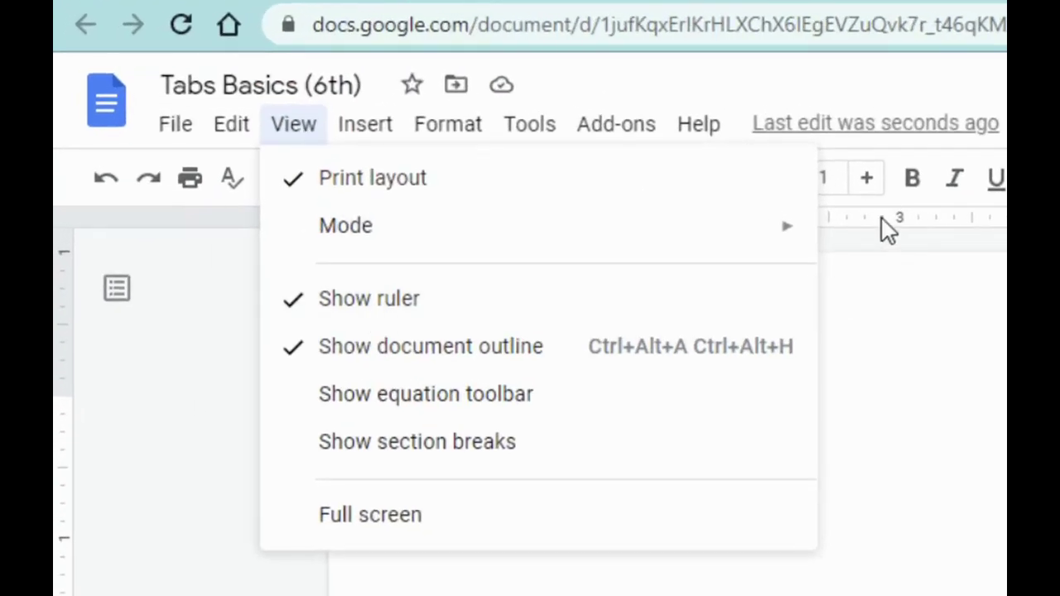
left_click(870, 265)
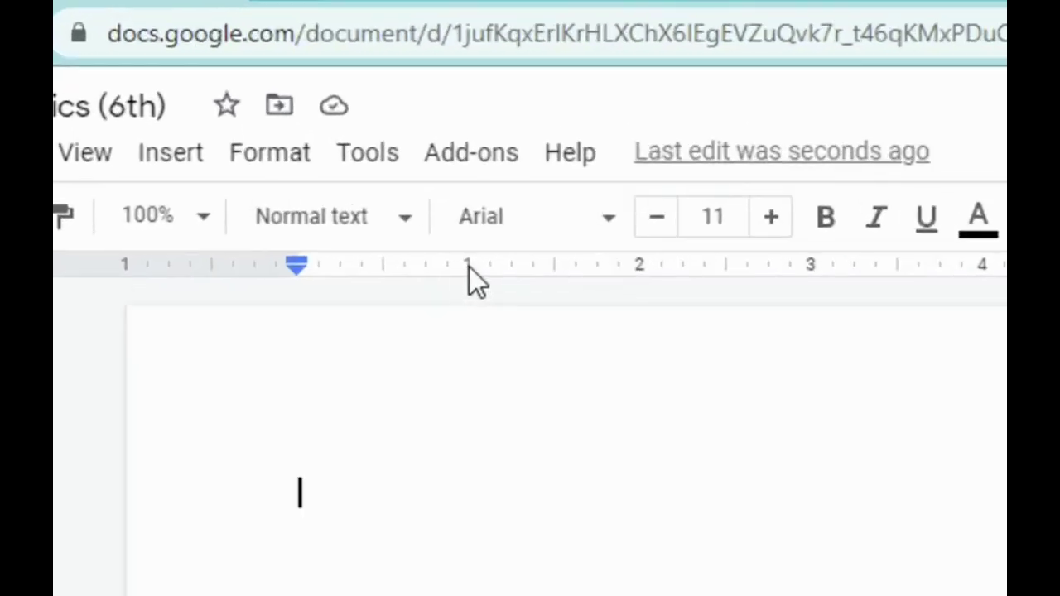
right_click(469, 268)
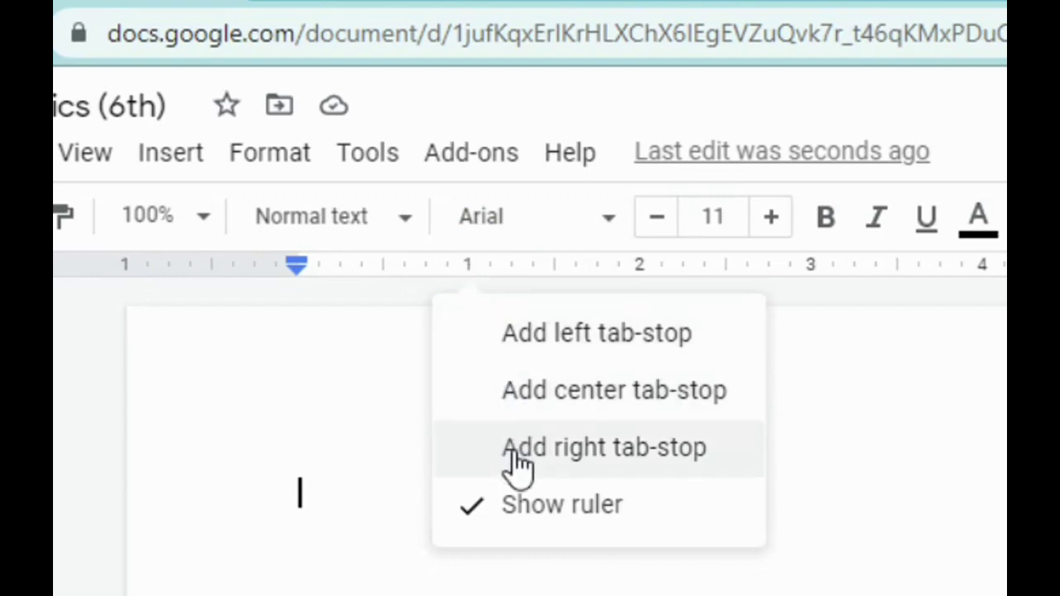
left_click(526, 333)
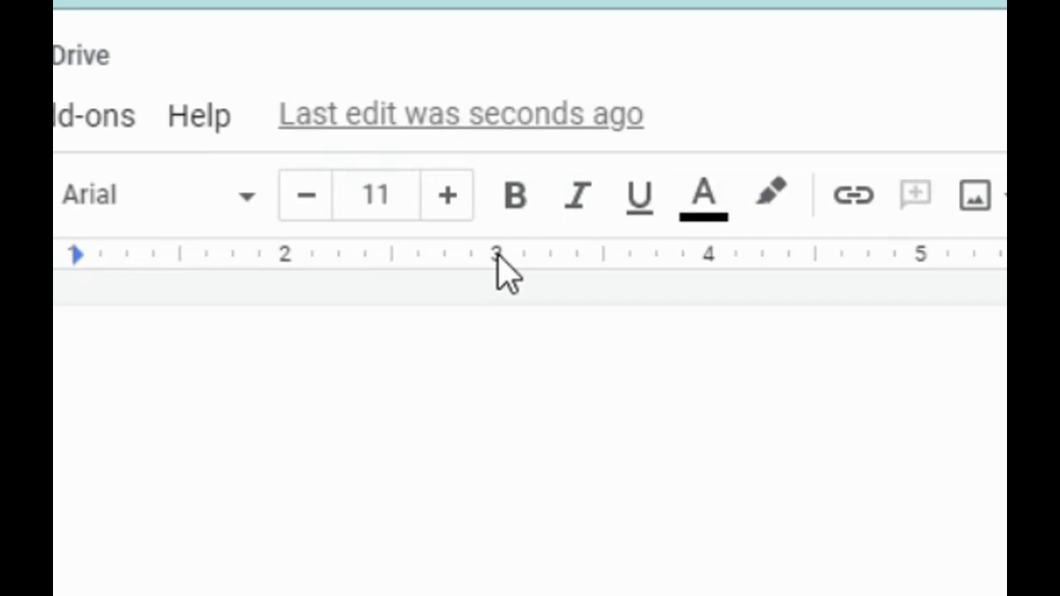
Add a center tab stop at 3 inches, shift it to about 2.5 inches and return it to the 3-inch mark
left_click(497, 253)
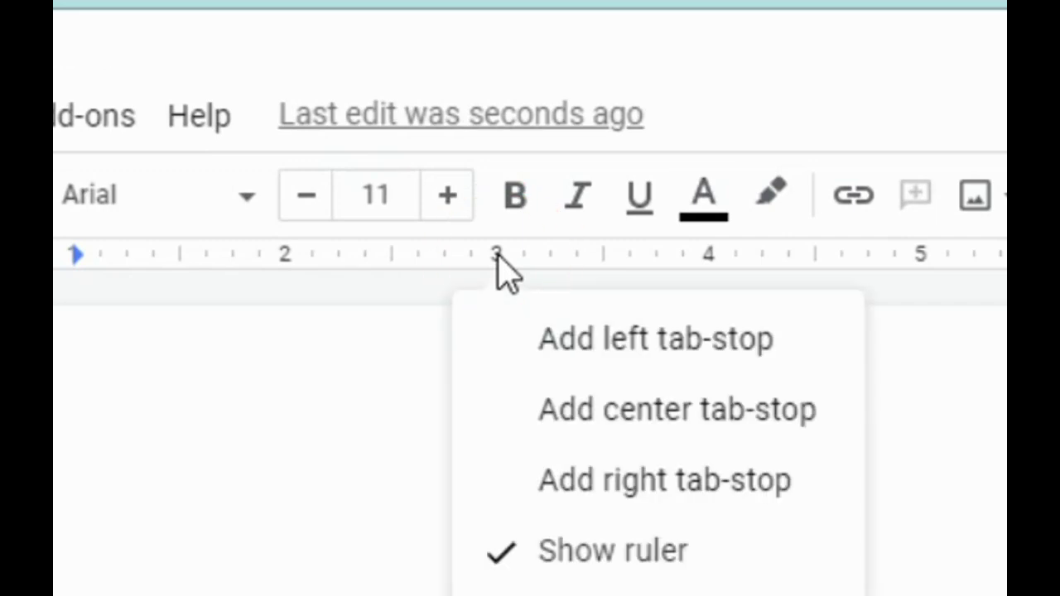
left_click(615, 424)
left_click_drag(495, 255, 380, 298)
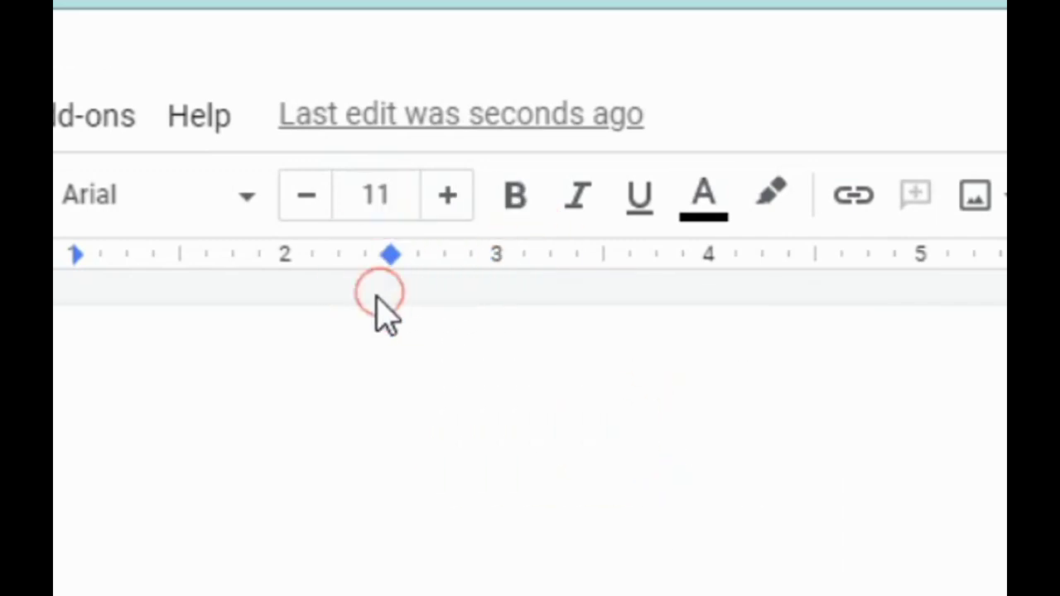
left_click_drag(389, 254, 402, 265)
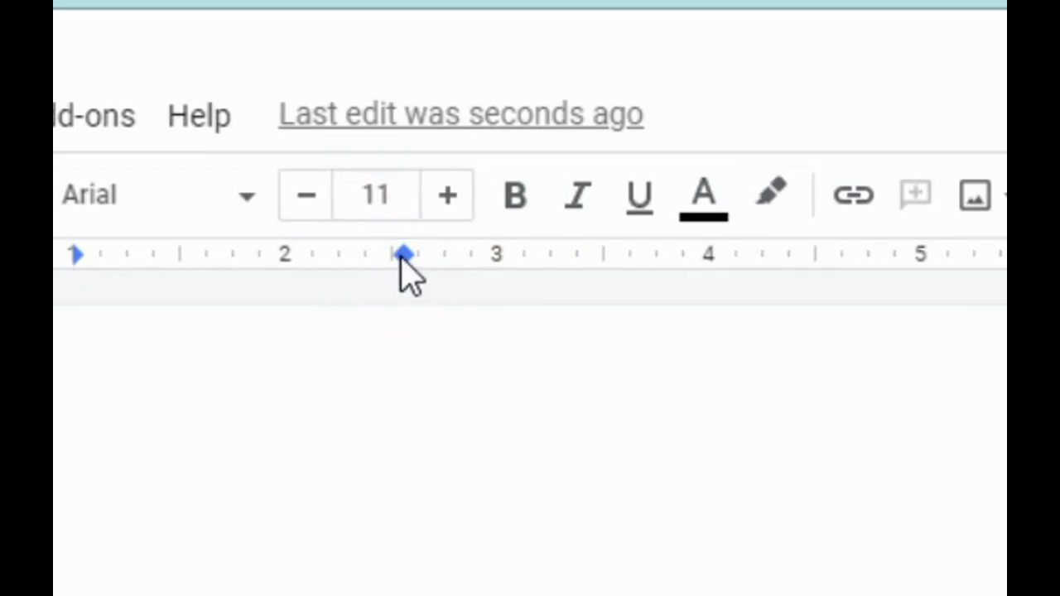
left_click_drag(406, 258, 497, 258)
Try an extra center tab stop at about 2.7 inches and a left one at about 3.4 inches, removing each from the ruler
right_click(432, 261)
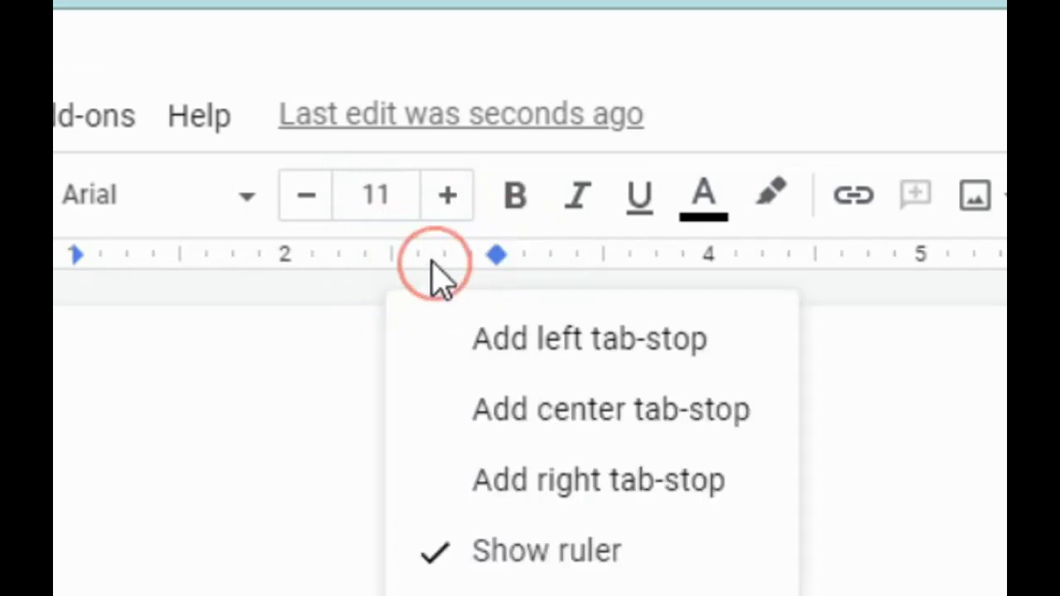
left_click(486, 402)
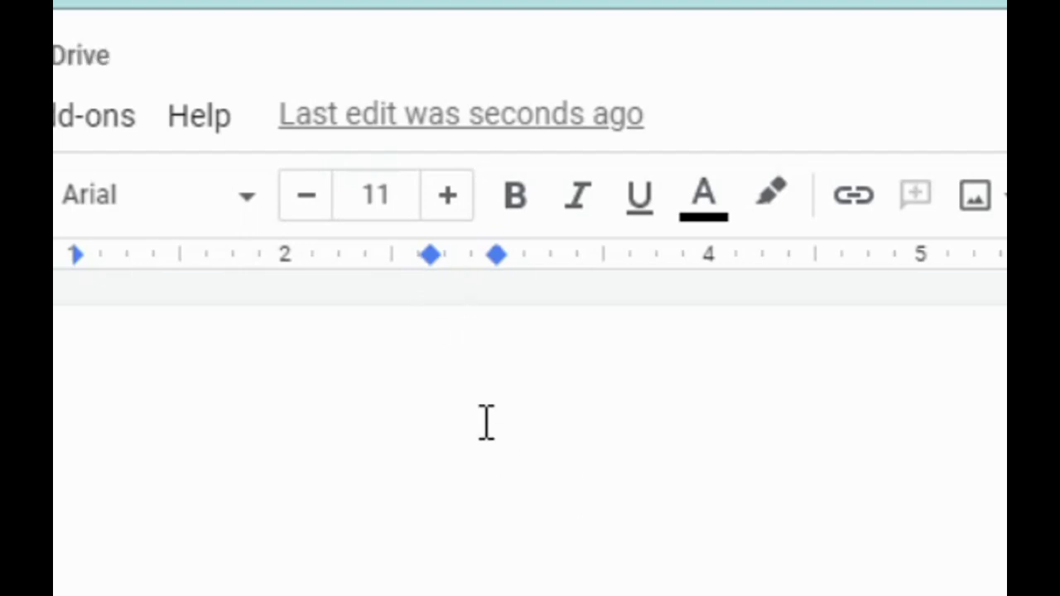
left_click_drag(431, 255, 424, 464)
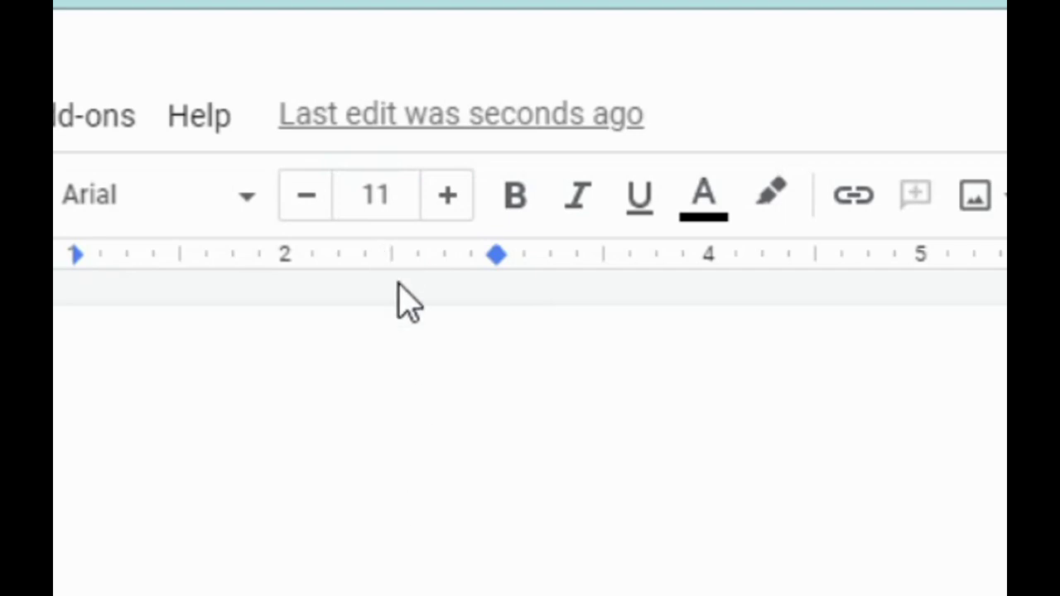
right_click(572, 260)
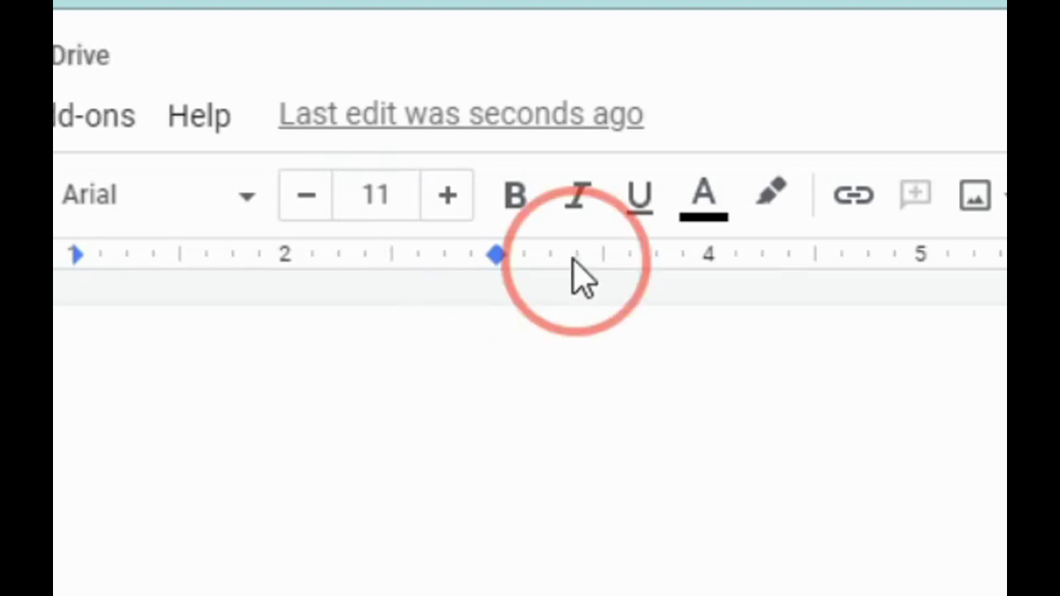
left_click(634, 340)
left_click_drag(579, 255, 574, 149)
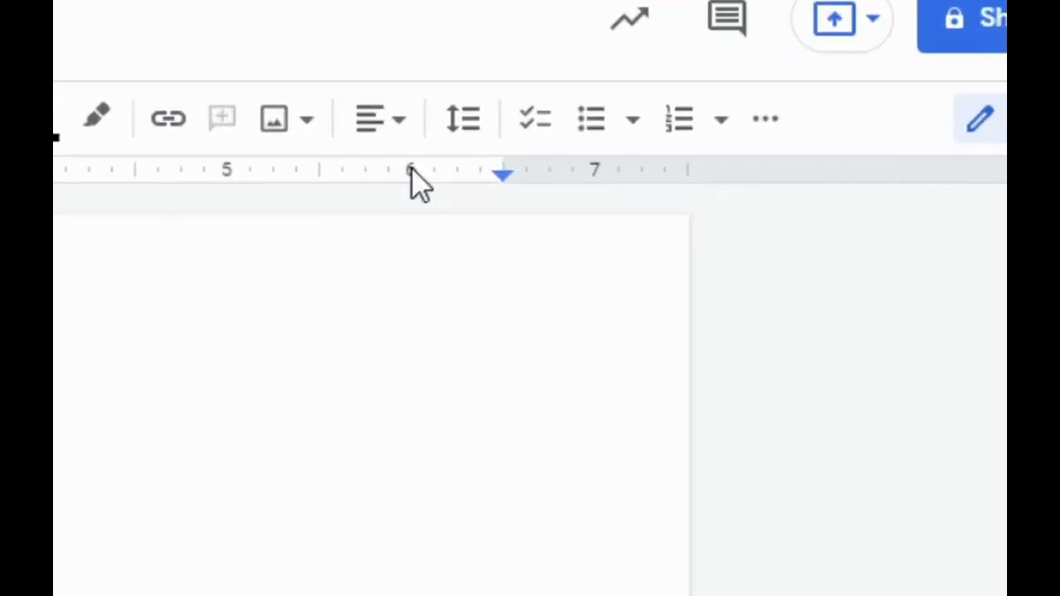
Add a right tab stop at the 6-inch mark and check the positions of all three tab stops
left_click(407, 172)
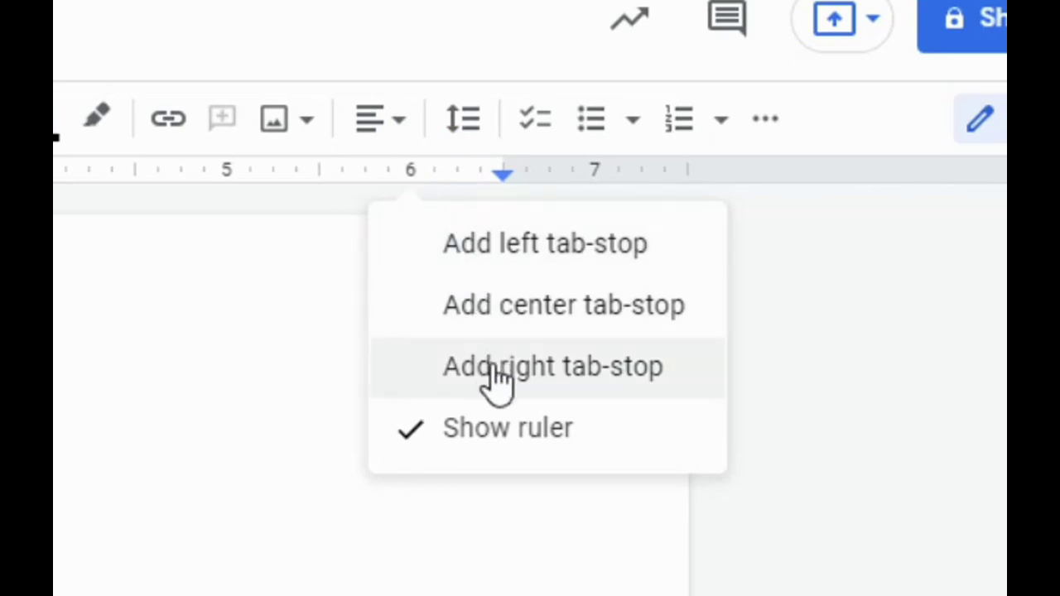
left_click(497, 370)
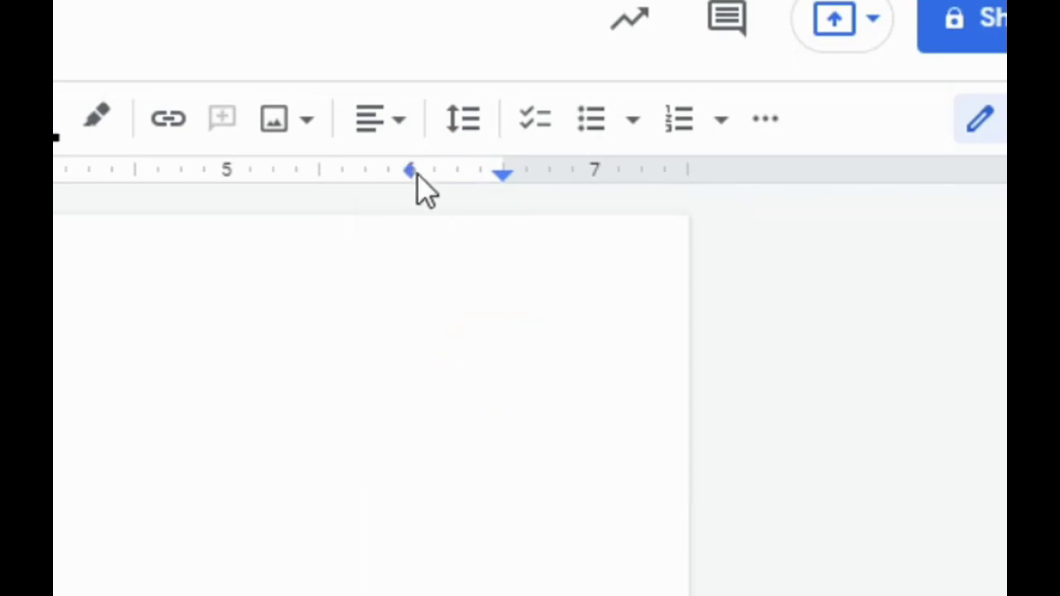
left_click_drag(408, 174, 0, 185)
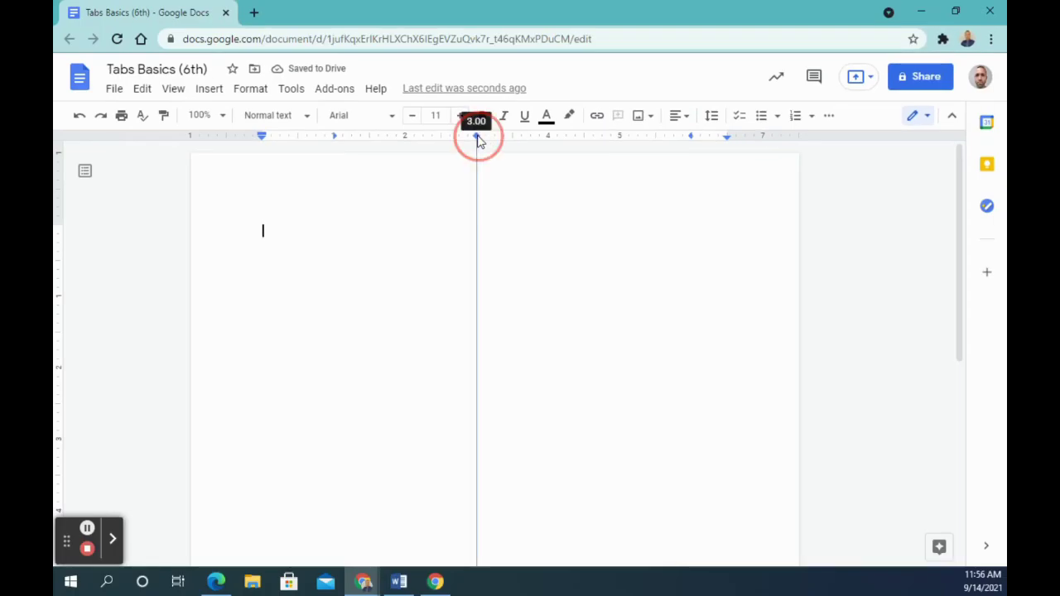
left_click_drag(477, 141, 477, 141)
left_click_drag(334, 140, 334, 140)
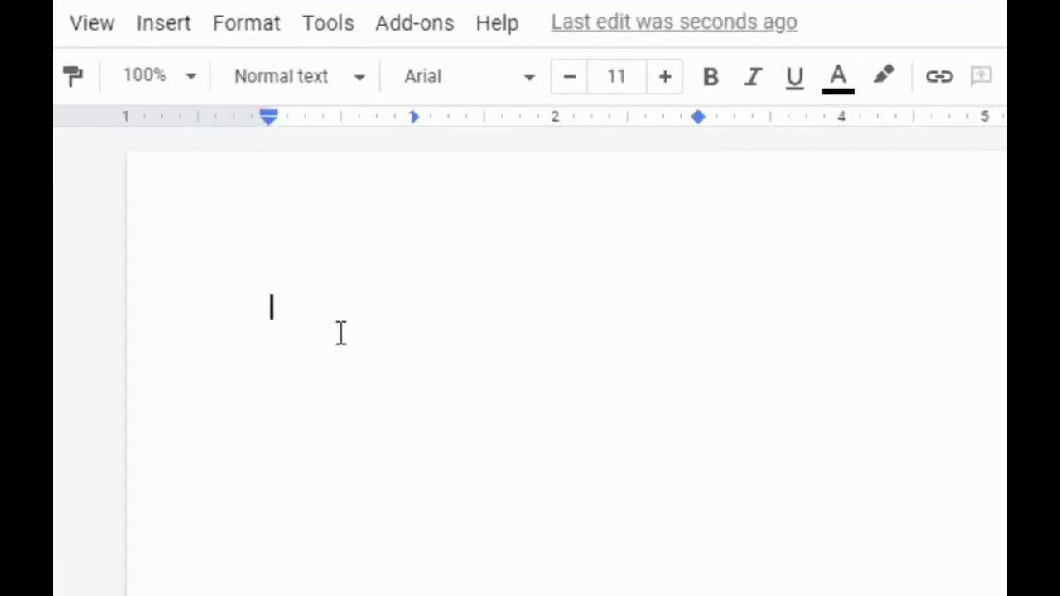
Enter Left, Center and Right at their matching tab stops on the first line and check their alignment
key("Tab")
type("Le")
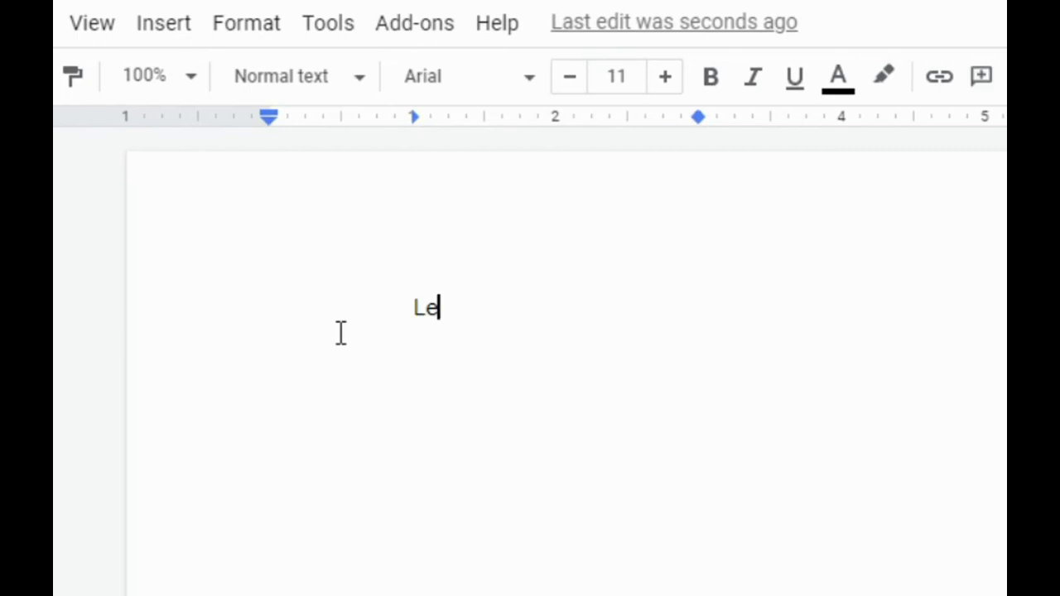
type("ft")
key("Tab")
type("Center")
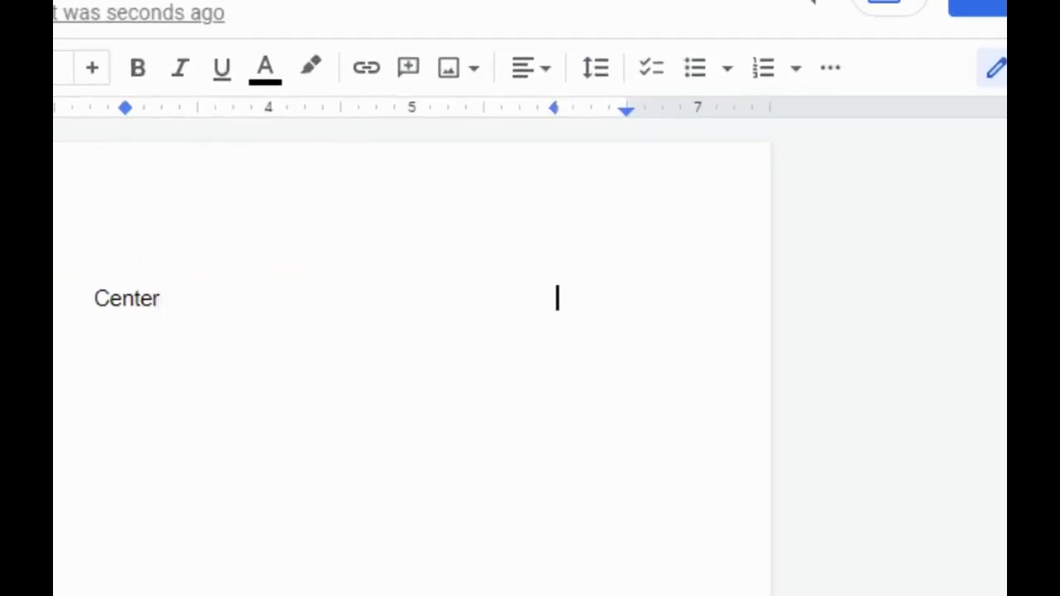
type("Right")
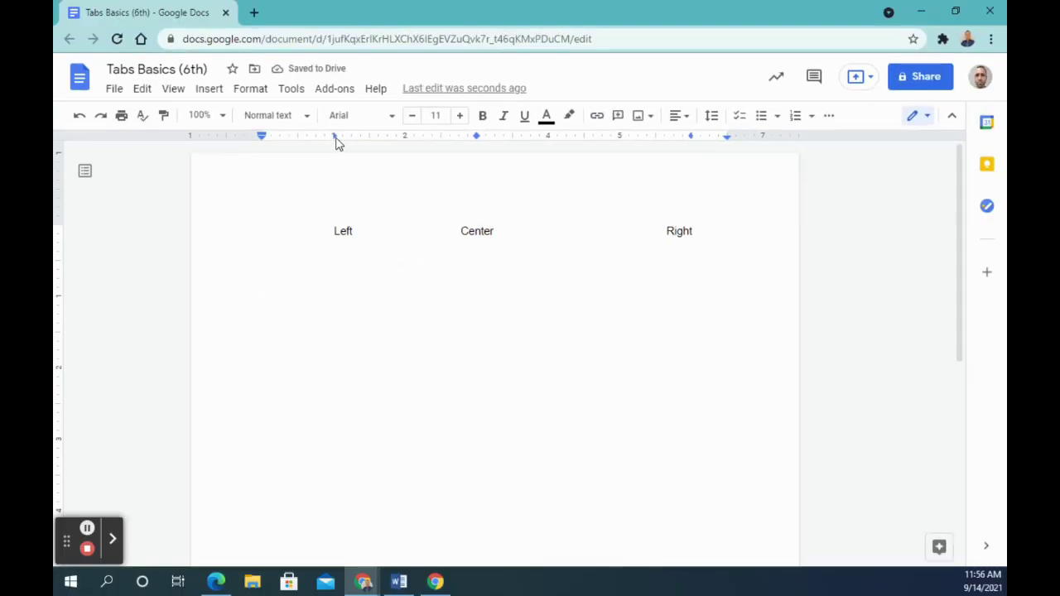
left_click_drag(336, 139, 335, 139)
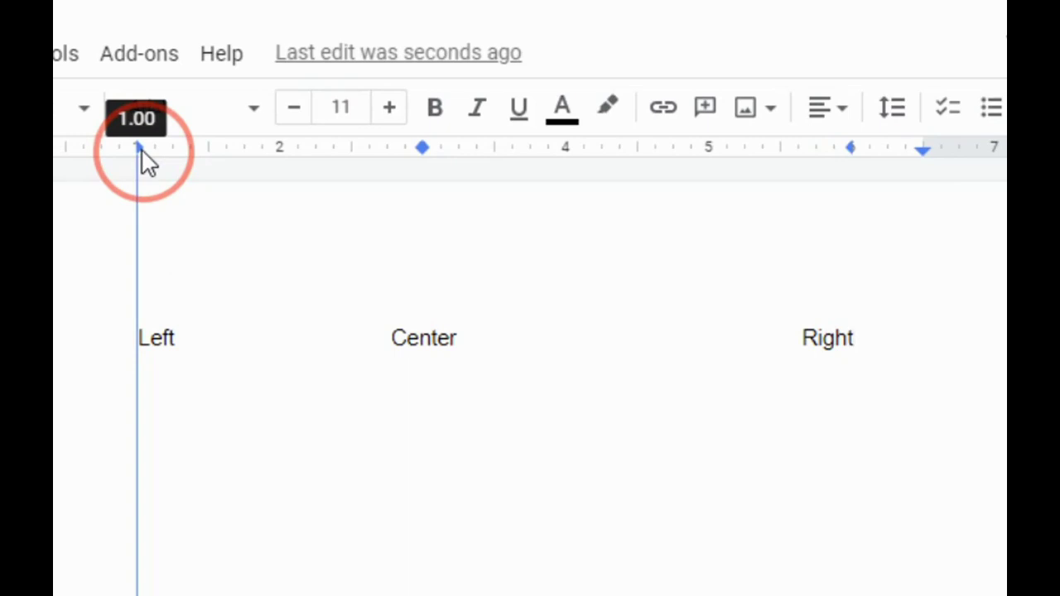
left_click(422, 151)
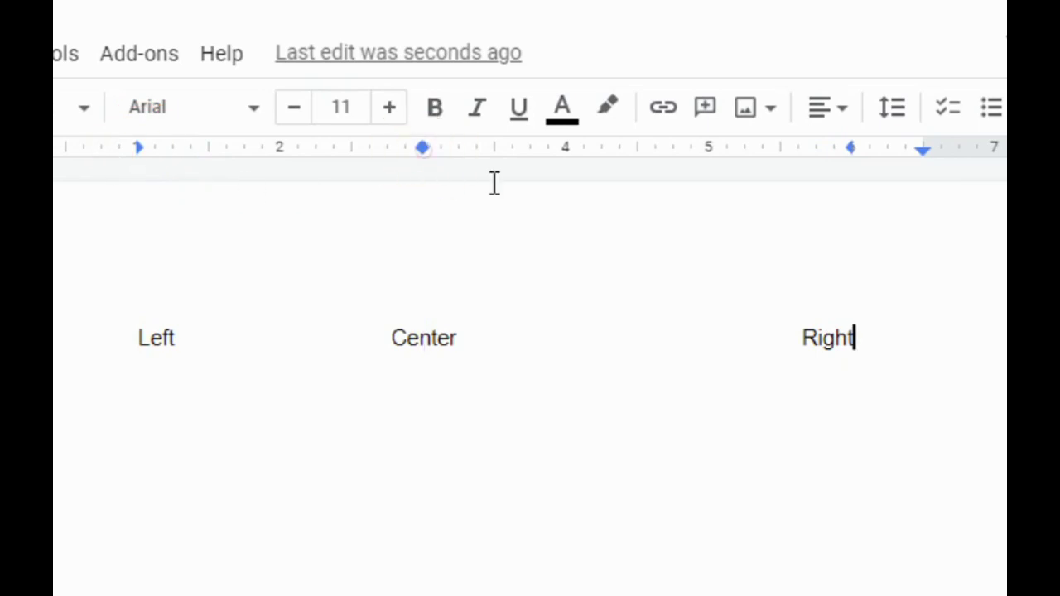
left_click(852, 149)
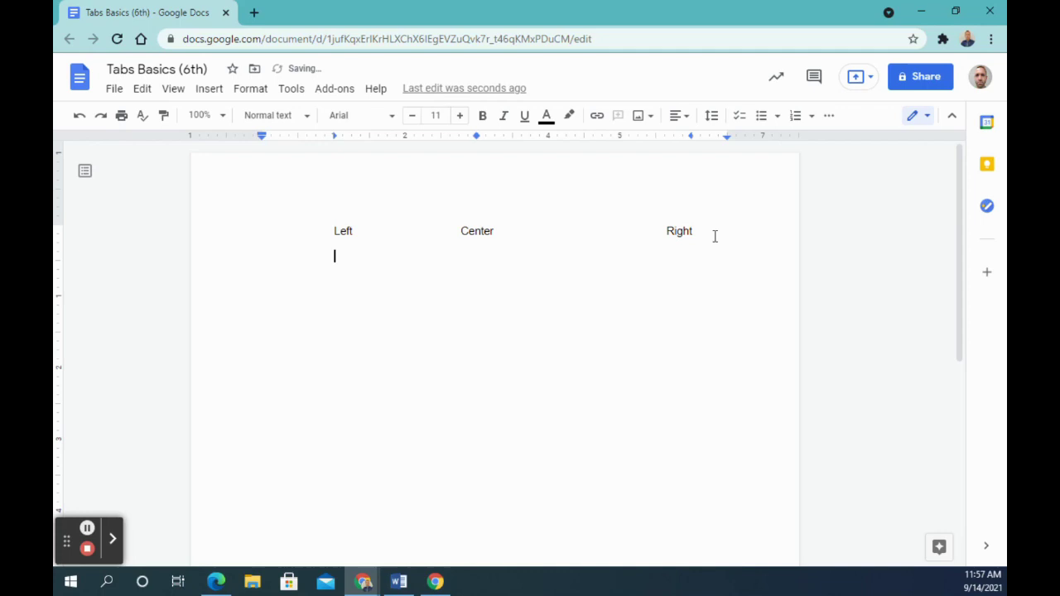
Enter Left, Center and Right at the three tab stops on the second line
type("Lef")
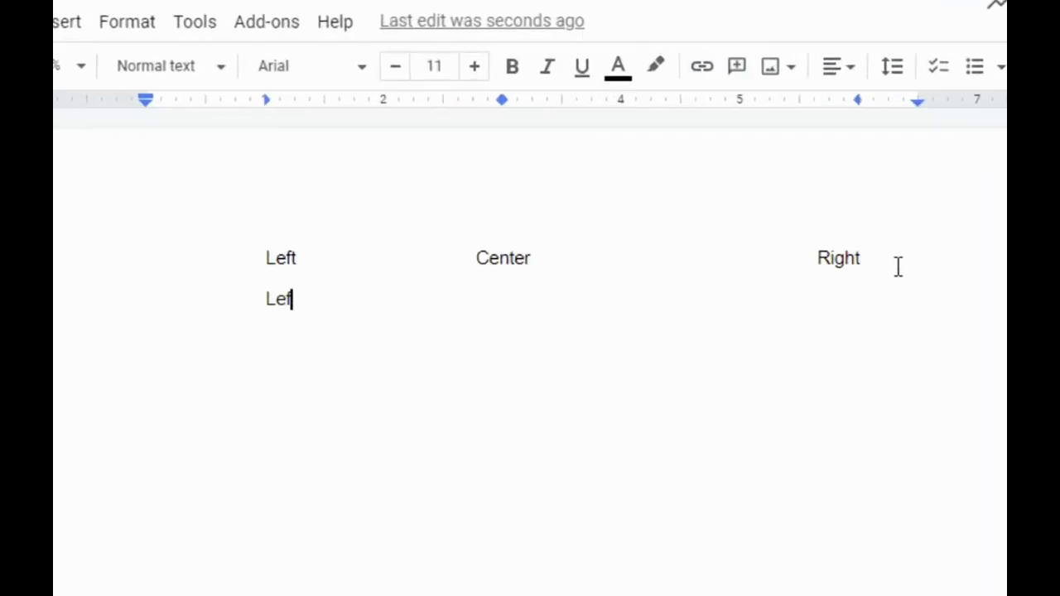
type("t")
key("Tab")
type("Center")
key("Tab")
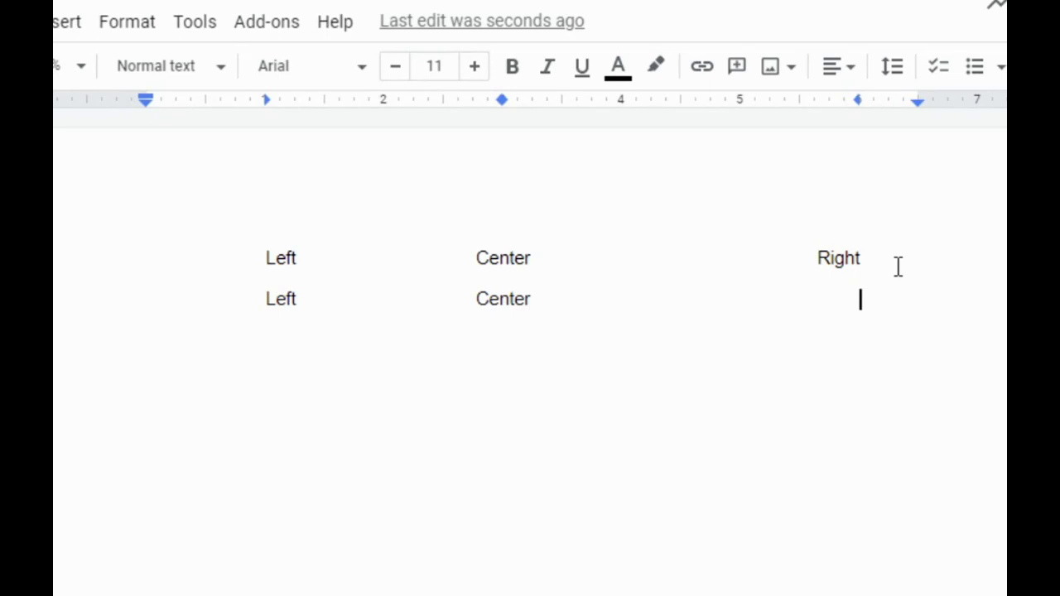
type("Right")
Add a third line with Left, Center and Right at the three tab stops
key("Return")
key("Tab")
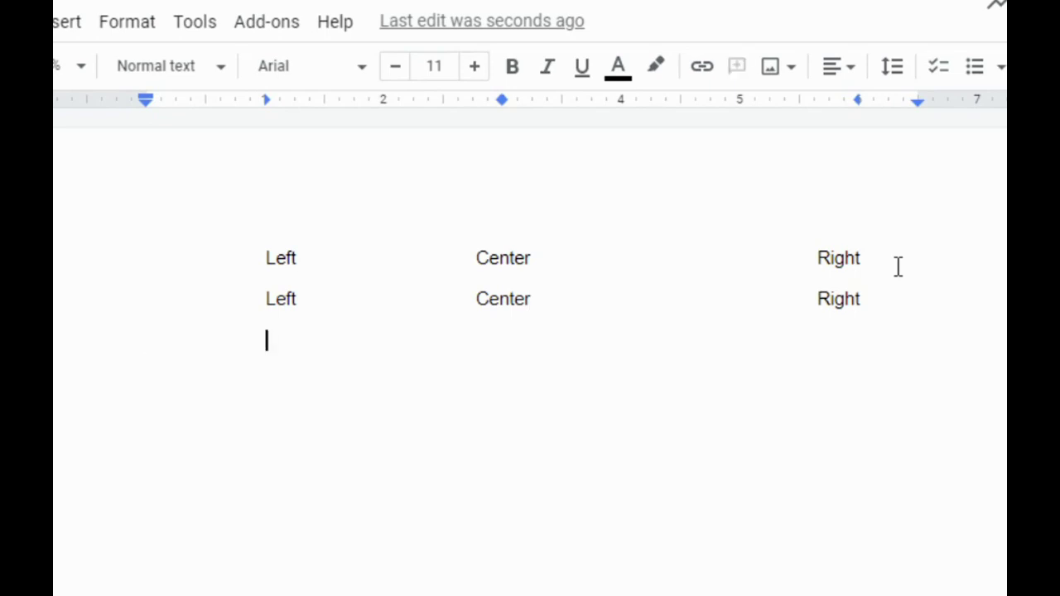
type("Left")
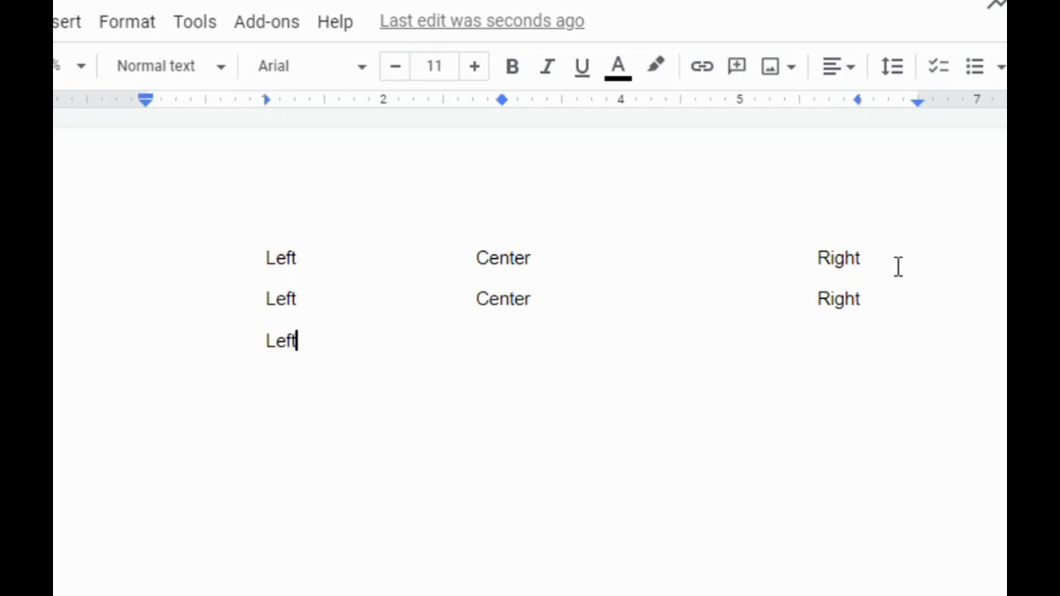
key("Tab")
type("Center\t")
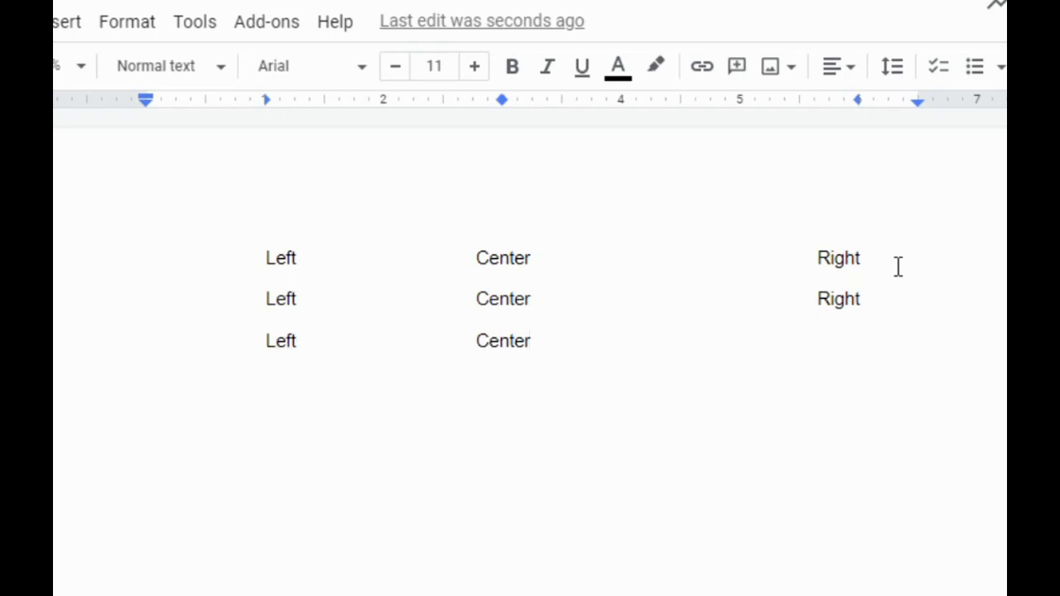
type("Right")
Add a fourth line with tabbed Left, Center and Right, and check the columns against the tab stops' guide lines
key("Return")
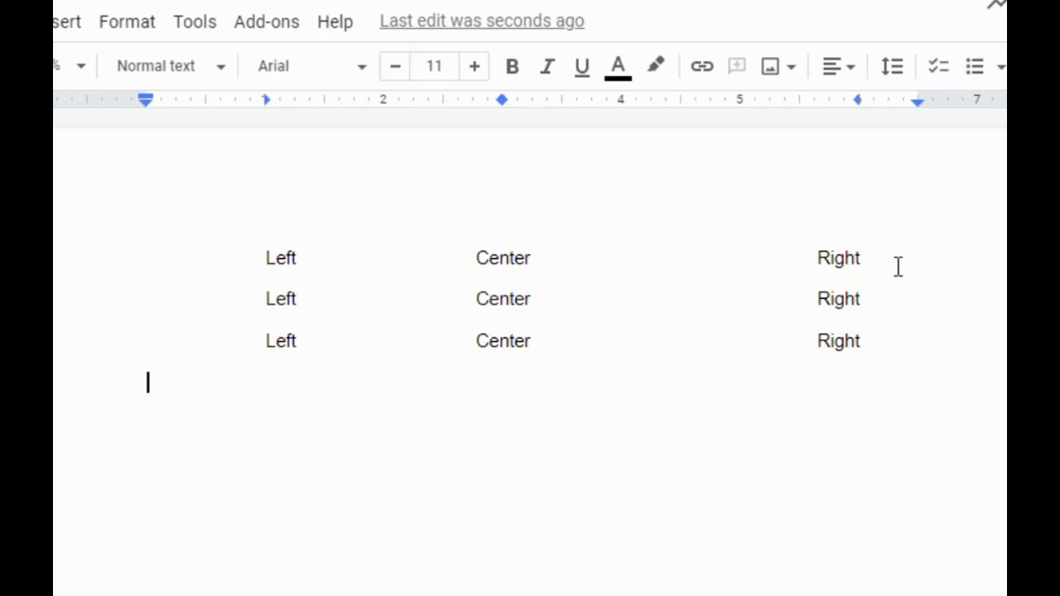
key("Tab")
type("Left")
key("Tab")
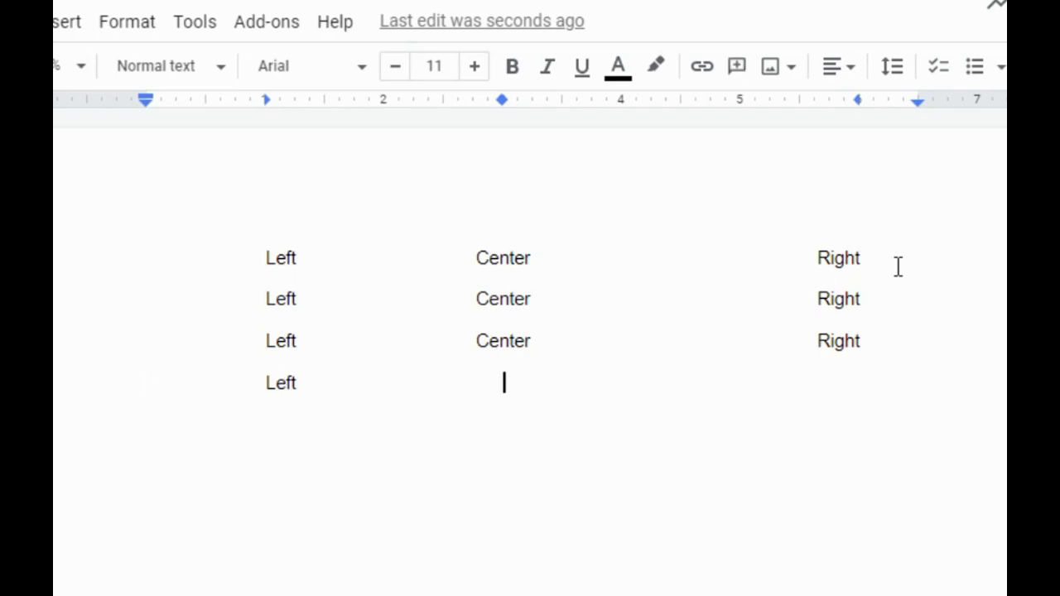
type("Center")
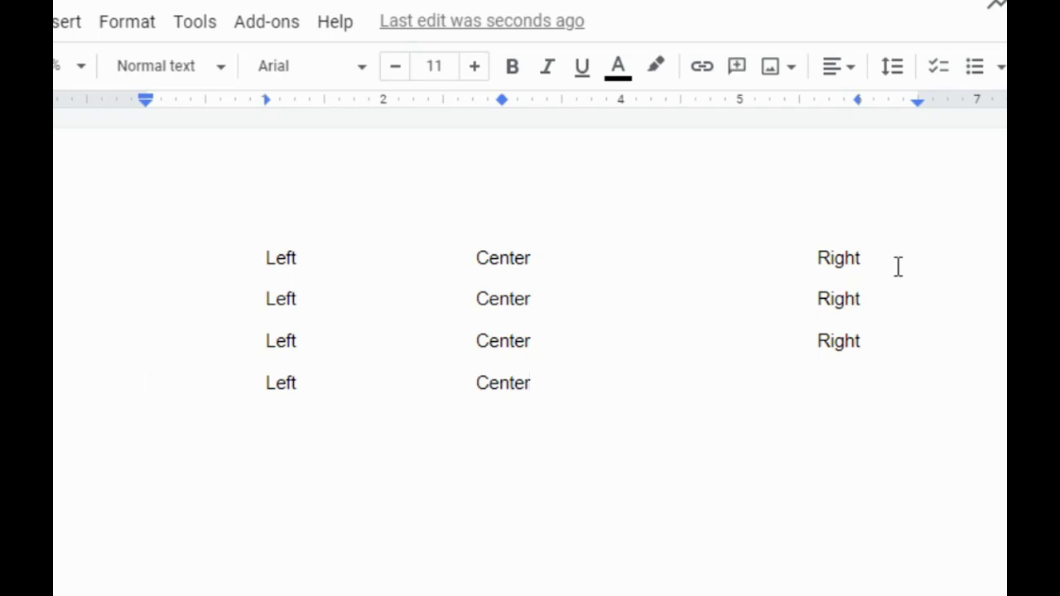
key("Tab")
type("Right")
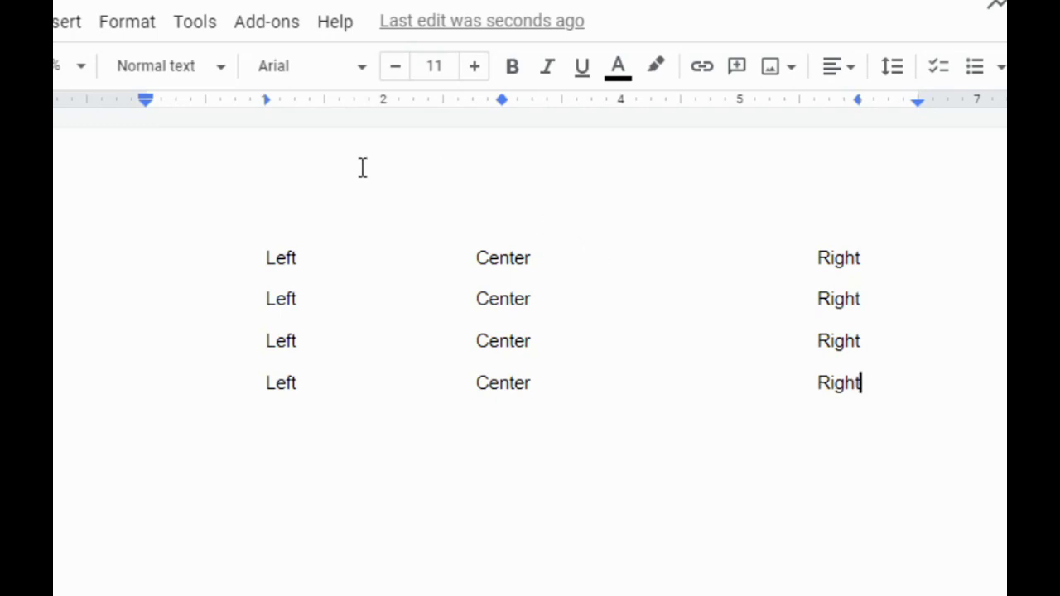
left_click_drag(265, 102, 265, 104)
left_click_drag(503, 102, 501, 107)
left_click_drag(858, 101, 858, 101)
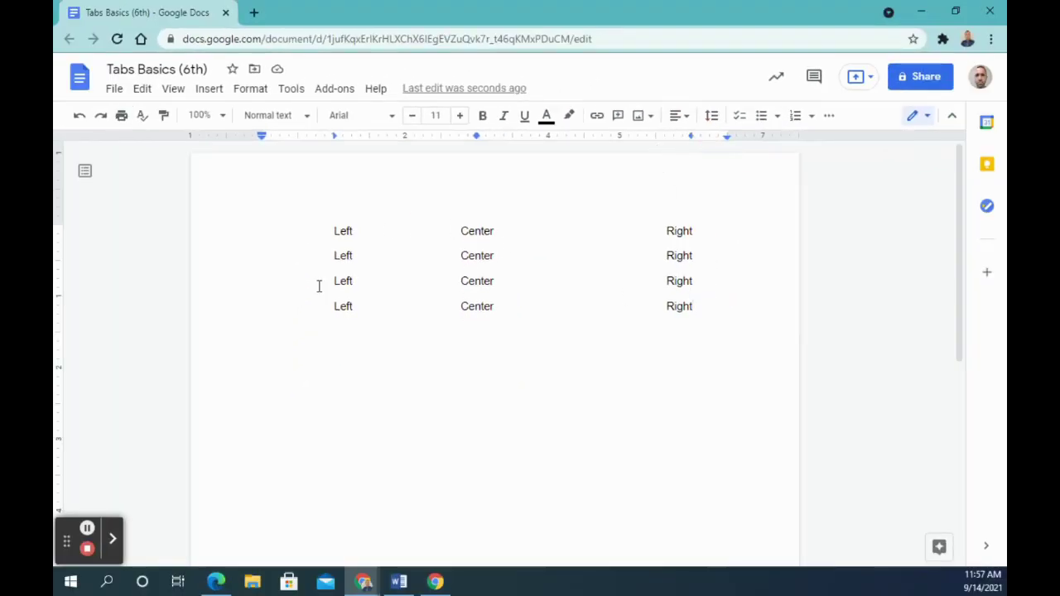